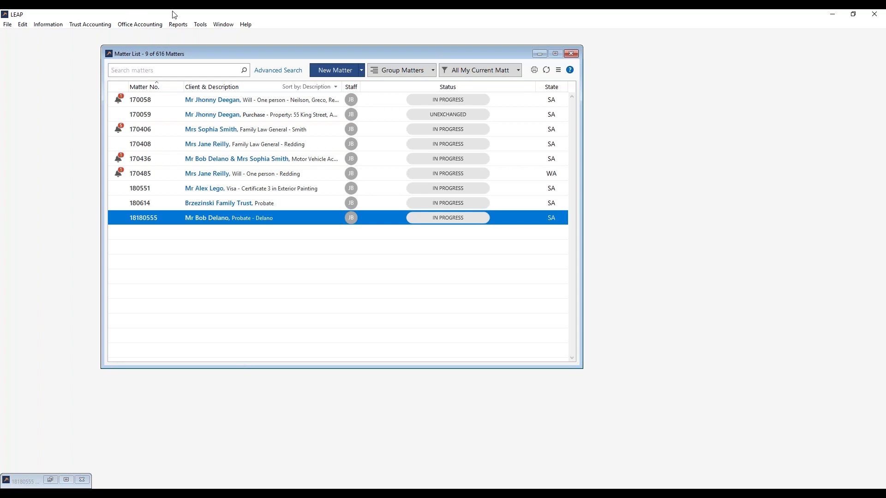
- Open the LEAP Options pages from Tools and maximize the browser window to full screen
click(200, 25)
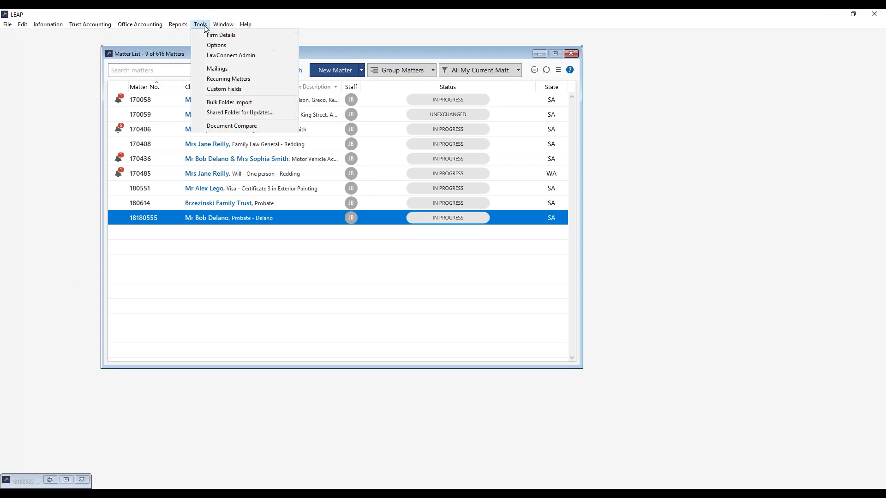
click(222, 49)
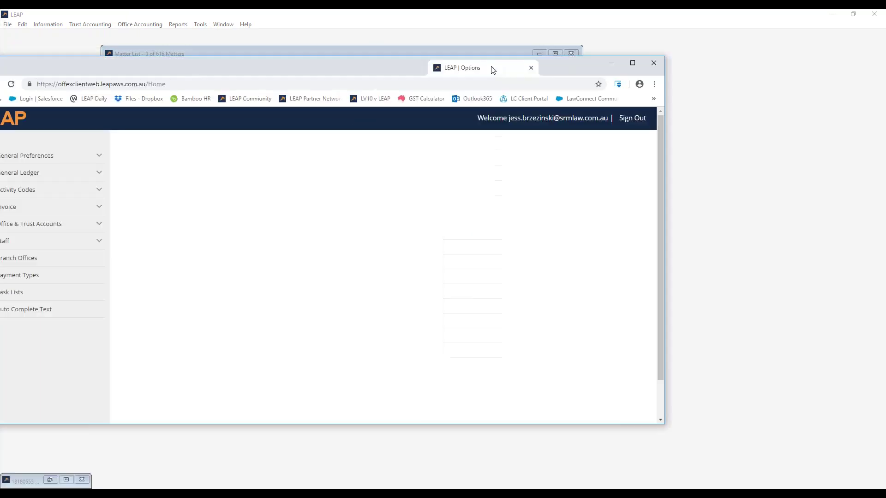
drag(493, 70, 683, 10)
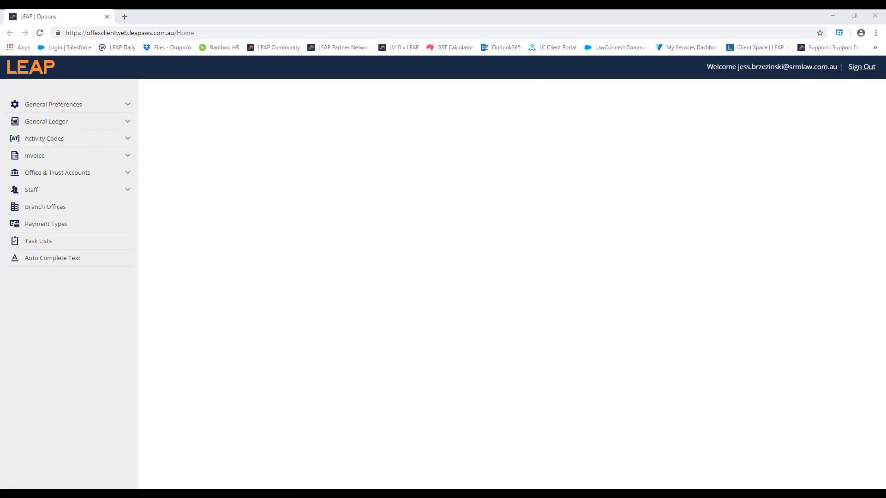
- Under General Preferences > Accounting, set Estimate Warnings Within percent to 90, leaving amount blank, and save
click(107, 105)
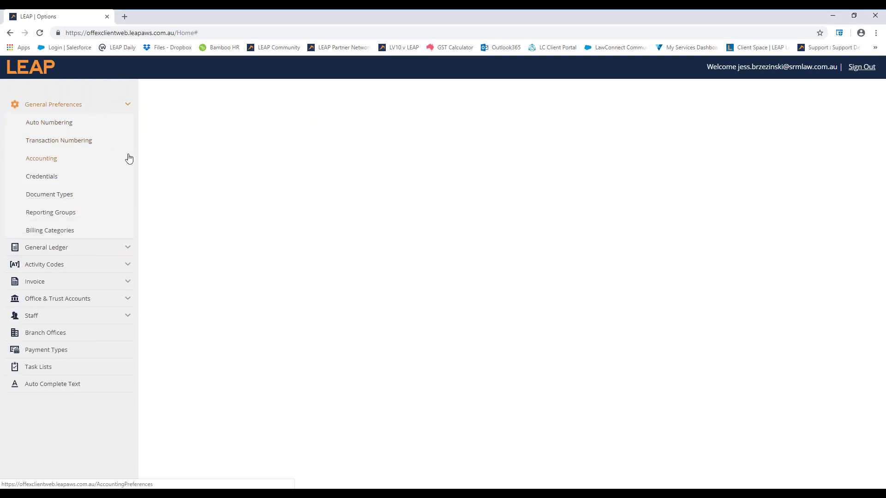
click(48, 161)
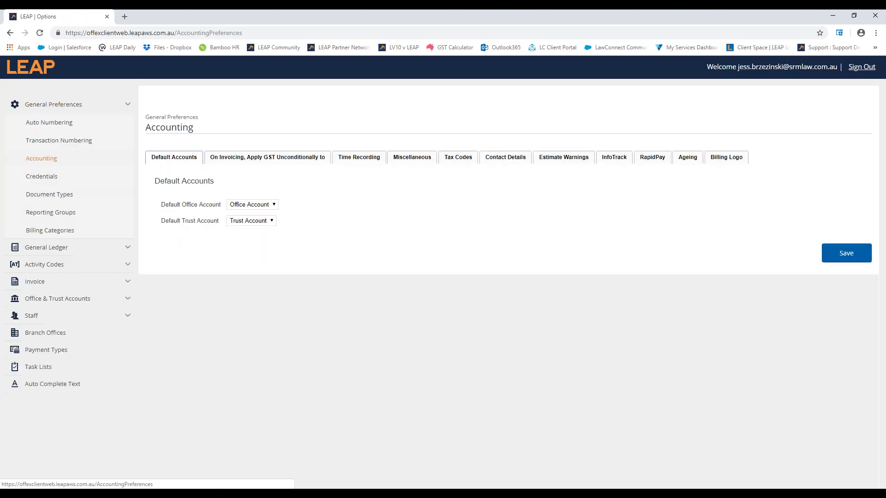
click(559, 160)
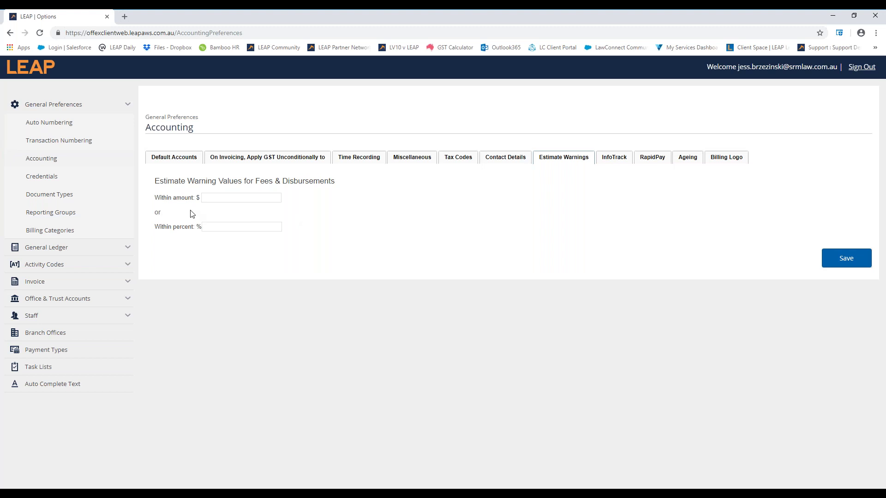
click(208, 200)
click(223, 216)
click(227, 227)
click(265, 215)
click(223, 228)
text(90)
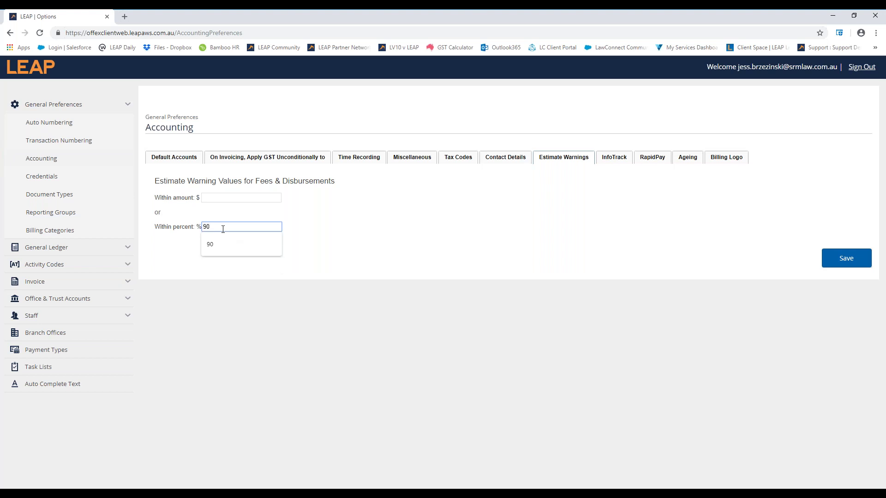
click(299, 238)
click(839, 258)
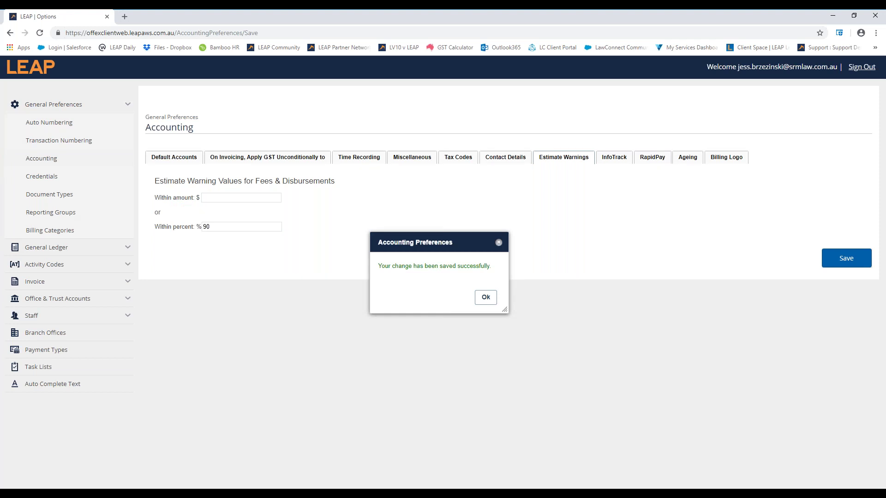
click(480, 301)
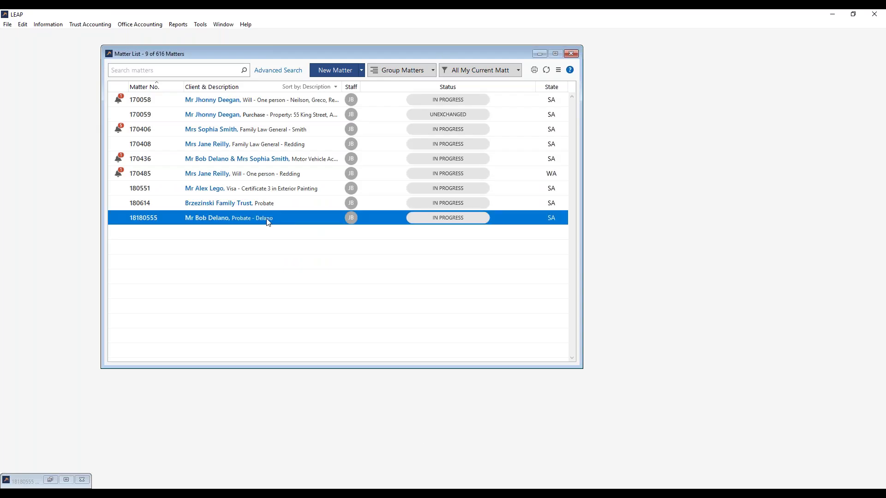
double_click(268, 223)
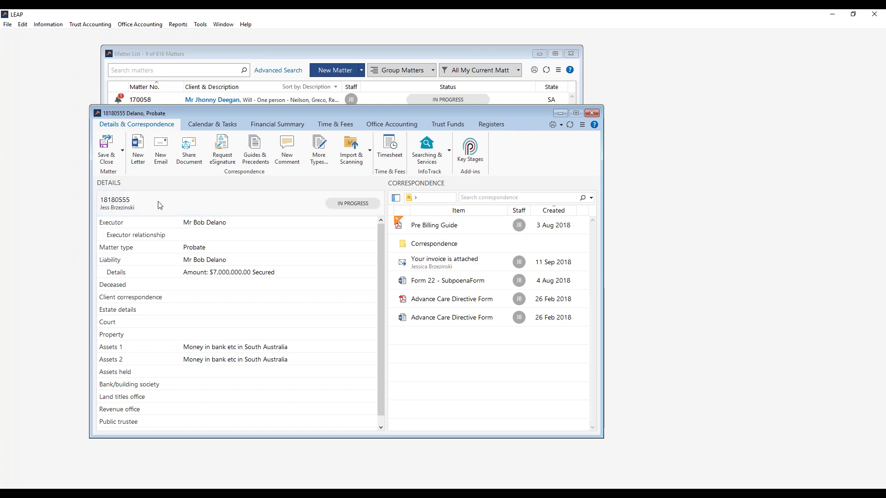
click(169, 209)
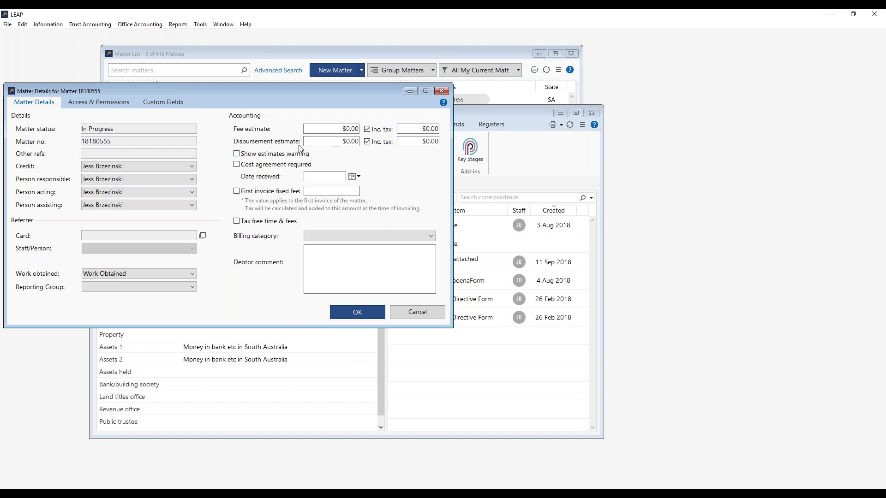
click(347, 131)
text(10000)
click(344, 146)
text(10000)
key(shift+Tab)
key(End)
key(BackSpace)
key(Tab)
key(End)
key(BackSpace)
- Turn on Show estimates warning, confirm the details, and save and close the matter
click(239, 157)
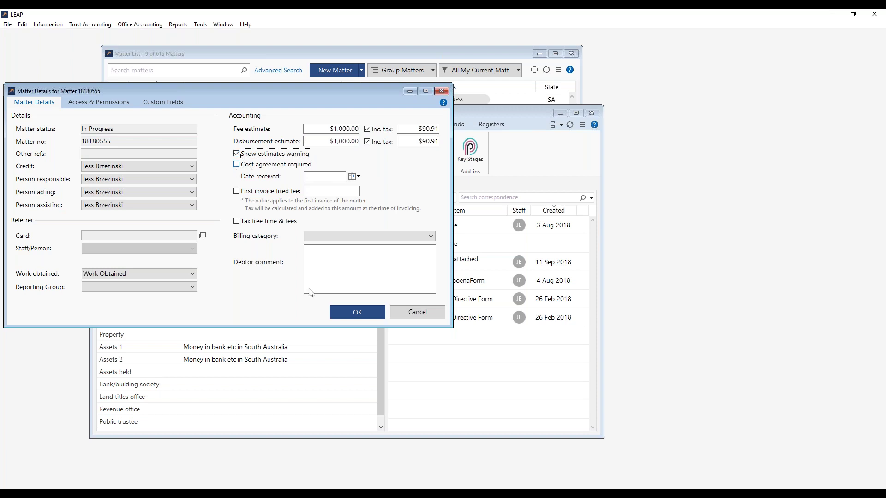
click(343, 314)
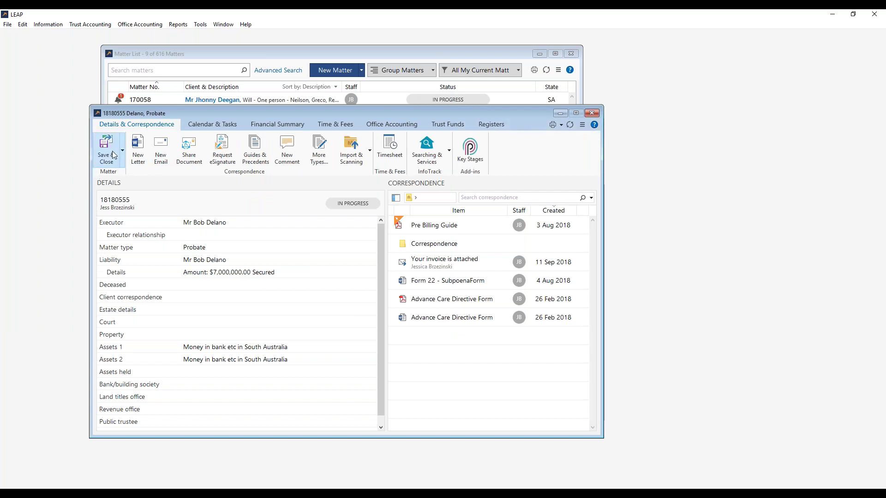
click(112, 150)
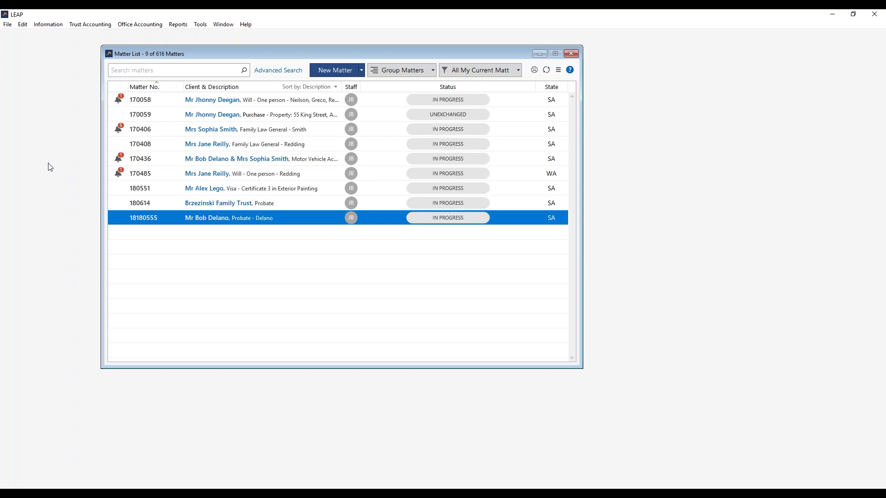
- Start a new Timesheet entry from Office Accounting, then minimize the timesheet to check the matter list
click(138, 26)
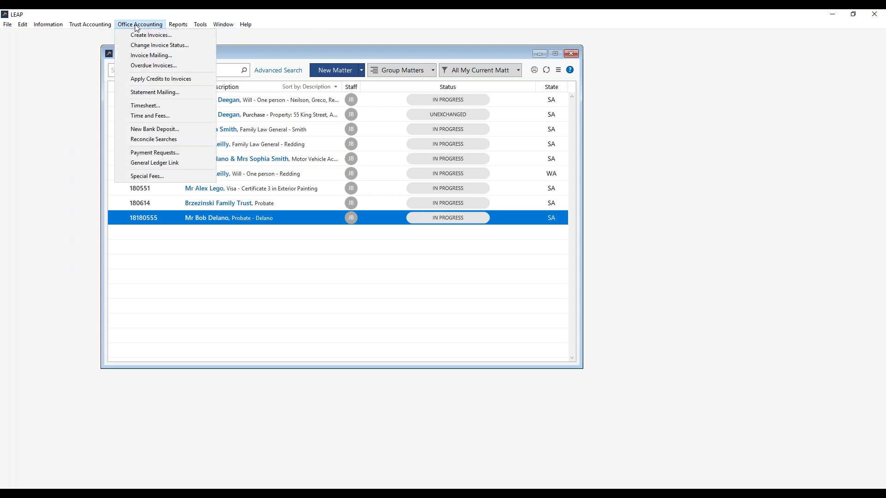
click(150, 106)
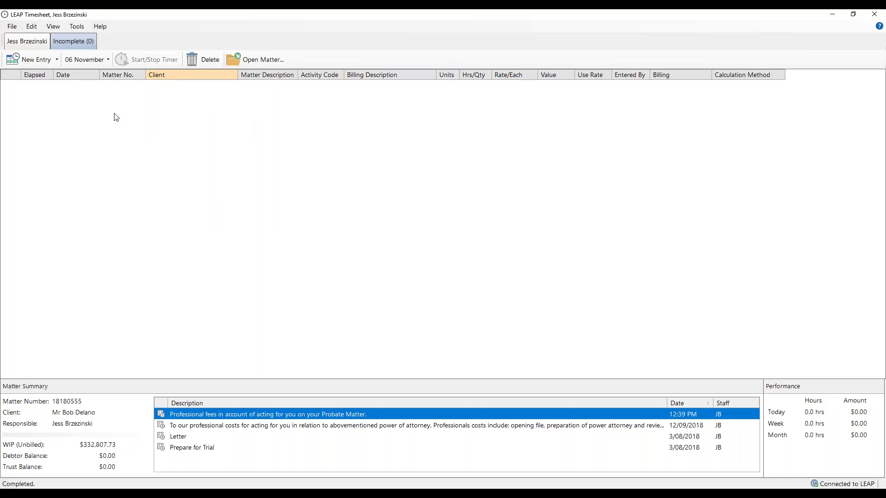
click(34, 60)
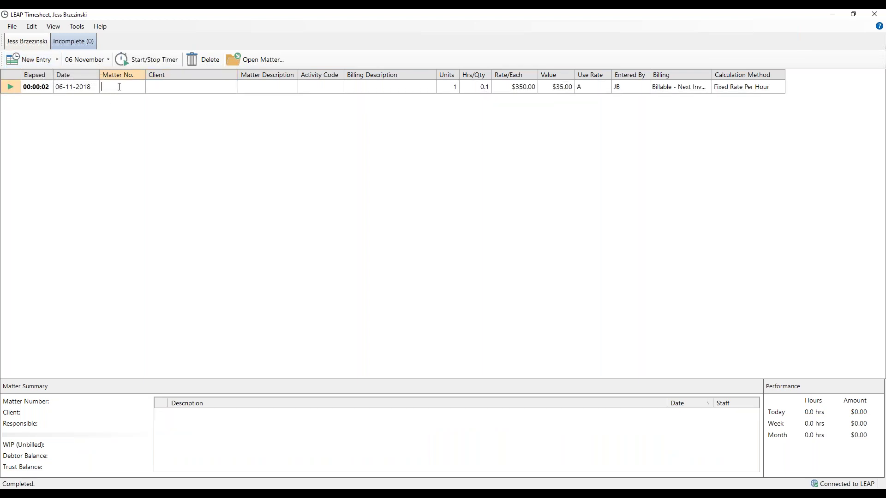
text(180)
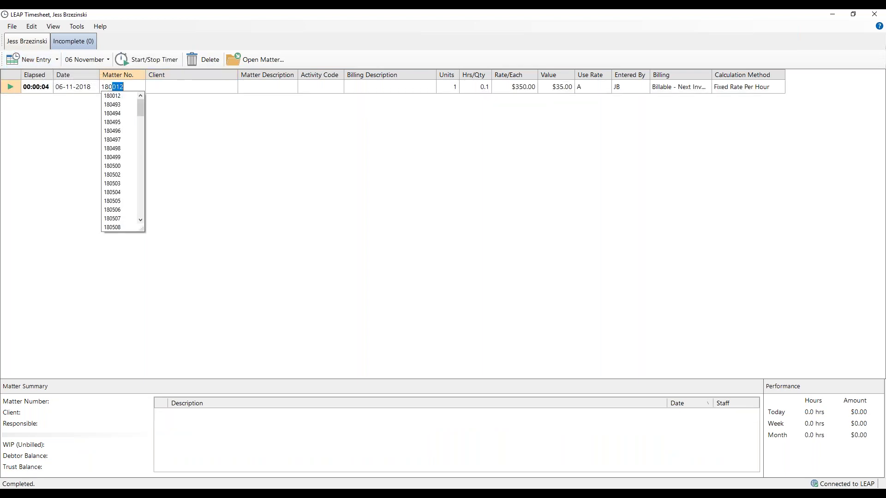
text(555)
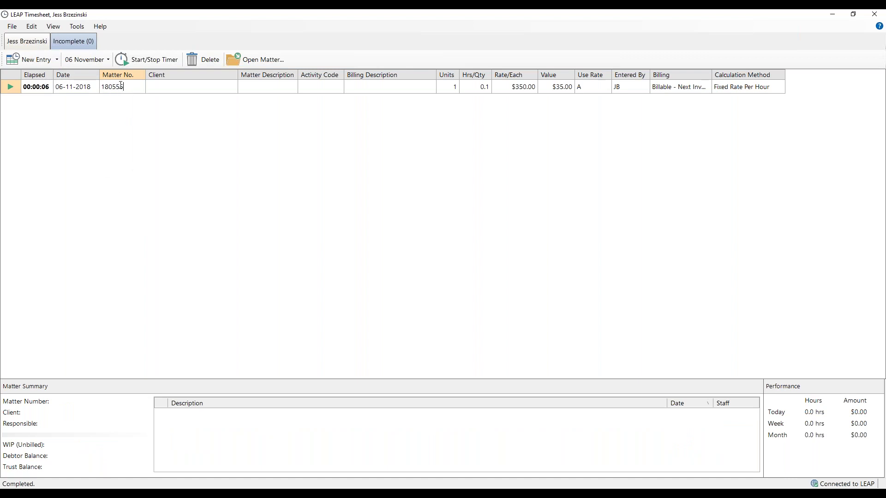
text(8)
click(841, 19)
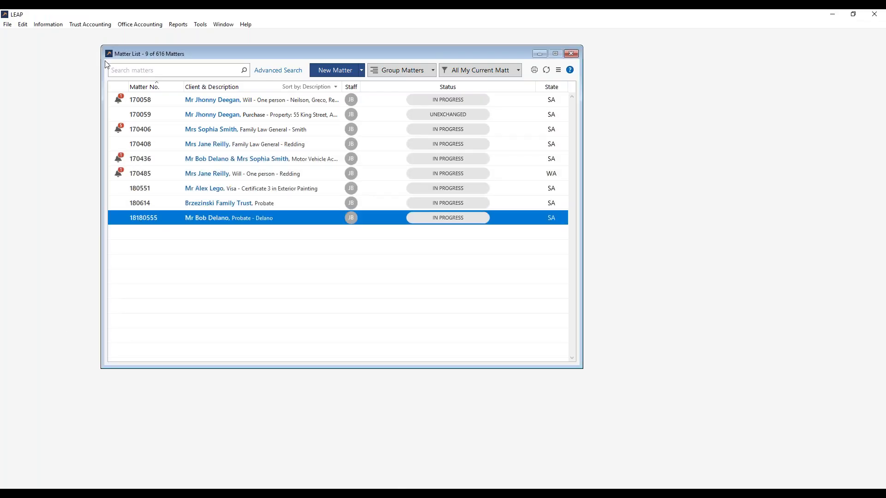
click(131, 24)
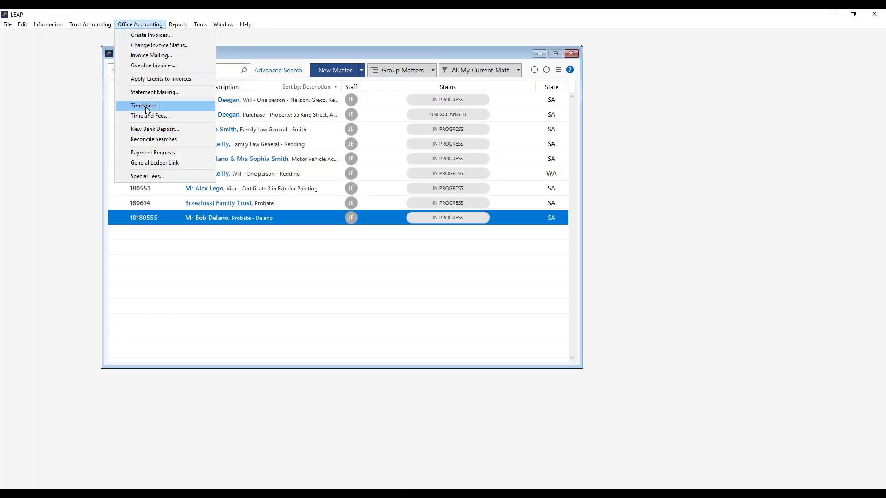
click(147, 107)
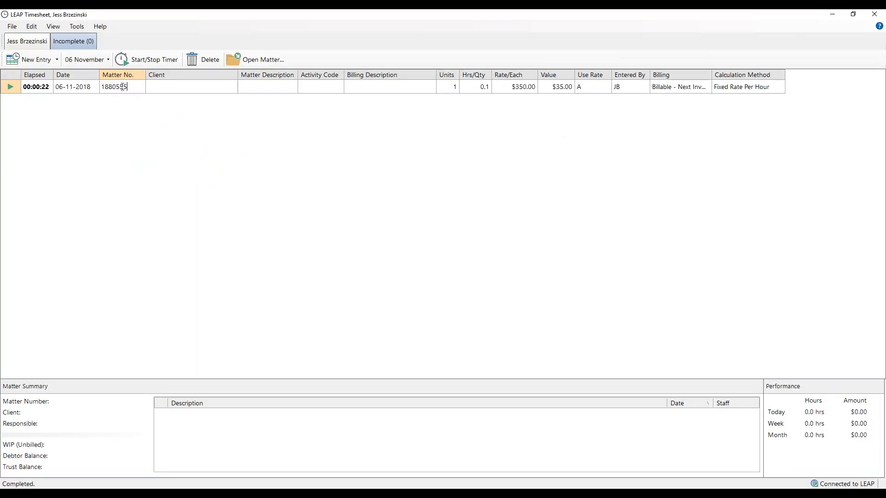
text(18/180)
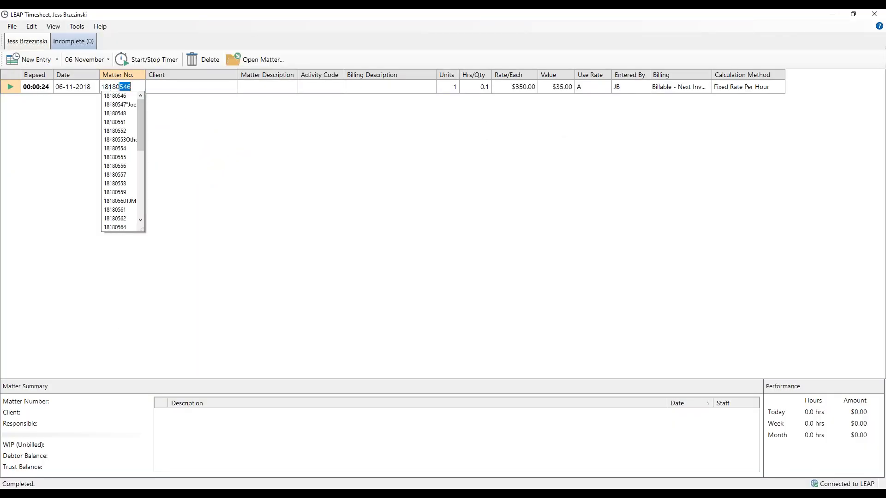
text(555)
key(Tab)
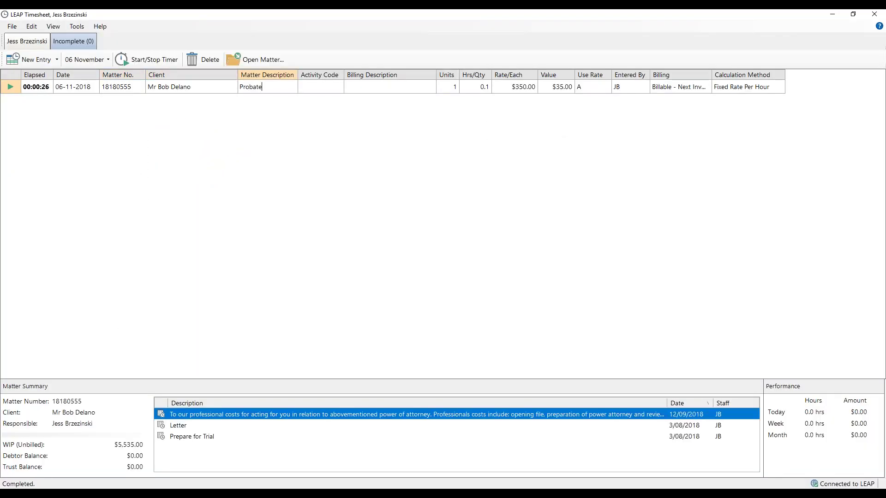
key(Tab)
text(ffp)
key(Tab)
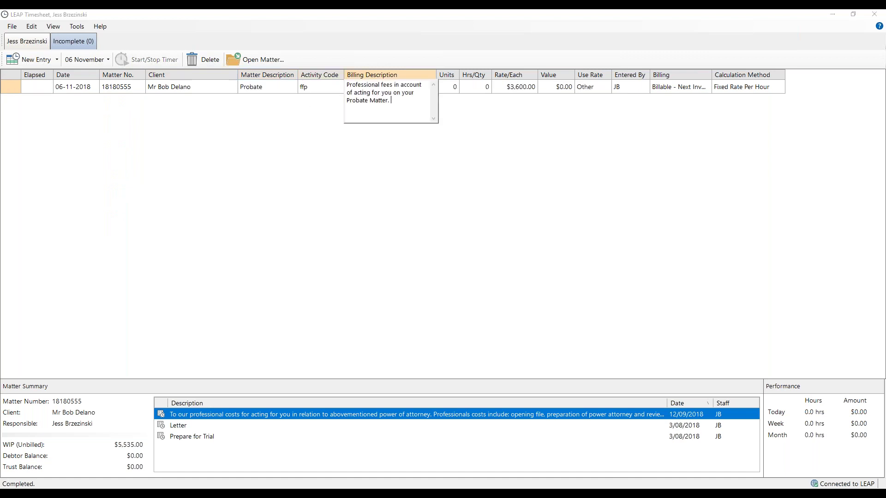
key(Tab)
key(Tab)
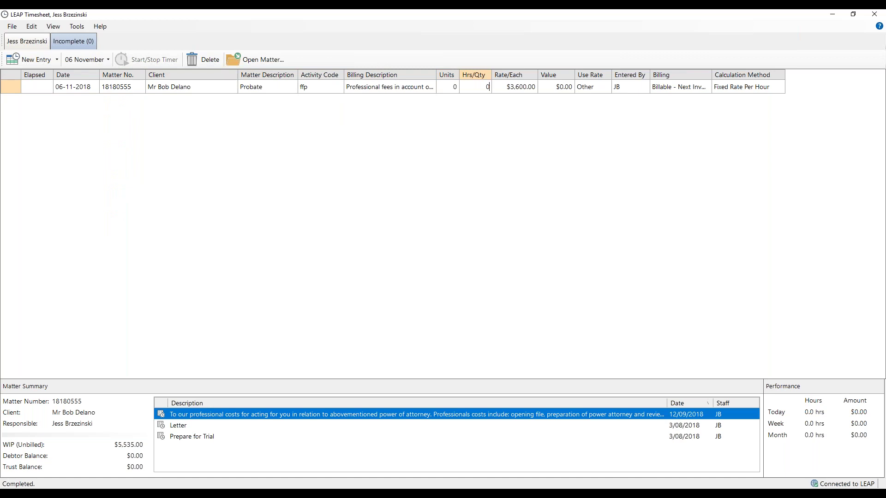
text(10)
key(Tab)
key(Tab)
key(Tab)
key(Tab)
key(Tab)
key(Tab)
key(Tab)
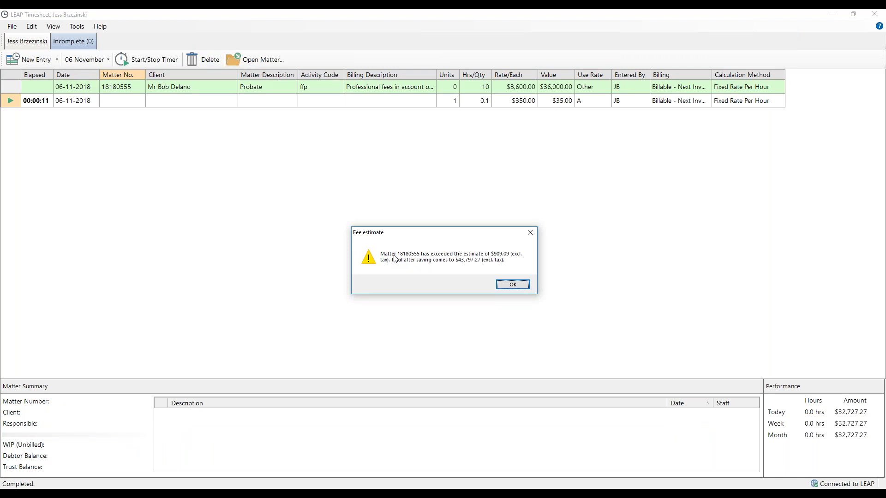
click(515, 285)
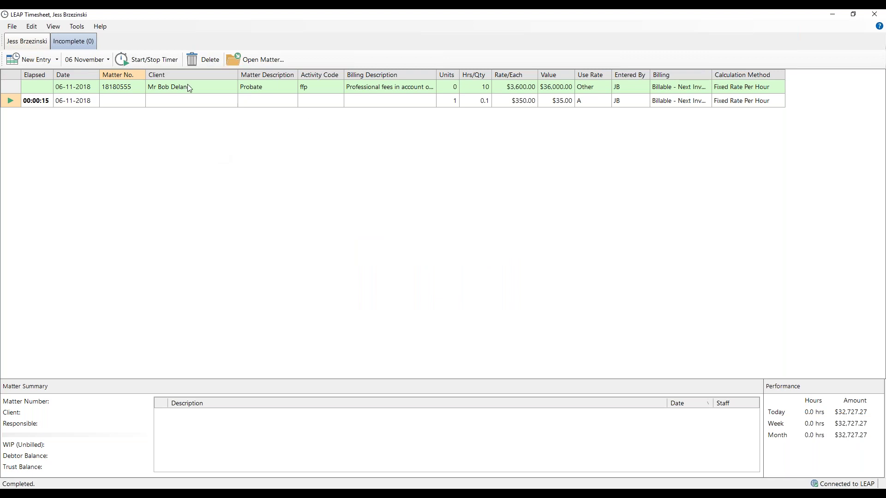
- Load the Probate matter's summary from the saved entry's Matter No. cell, then minimize the Timesheet
click(115, 91)
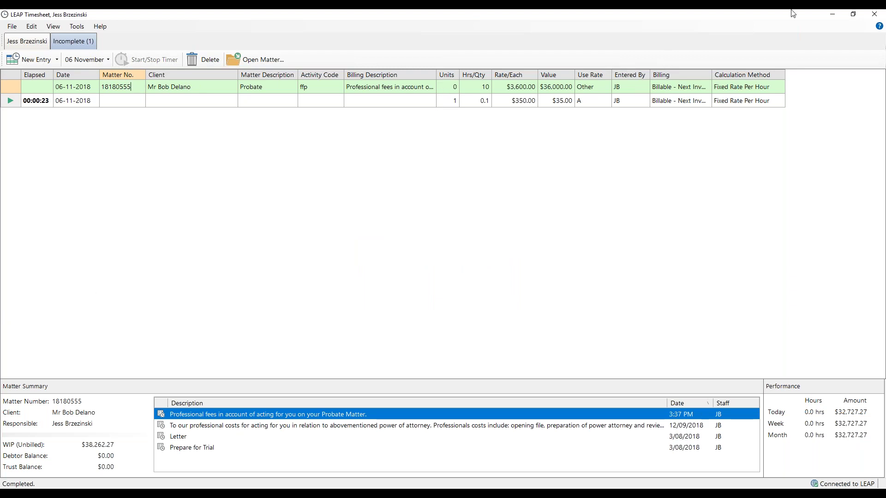
click(829, 15)
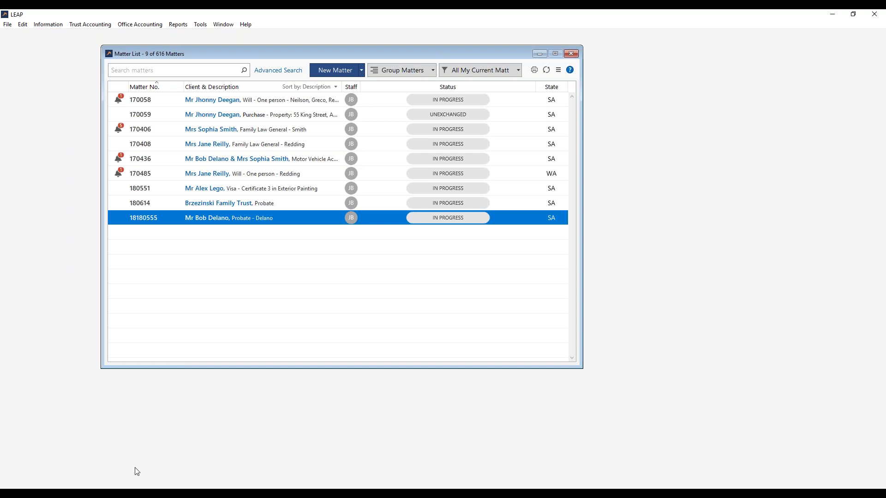
- In Documents > Webinar, view the Pre-action procedures PDF's properties, then open it in Acrobat Reader
click(92, 483)
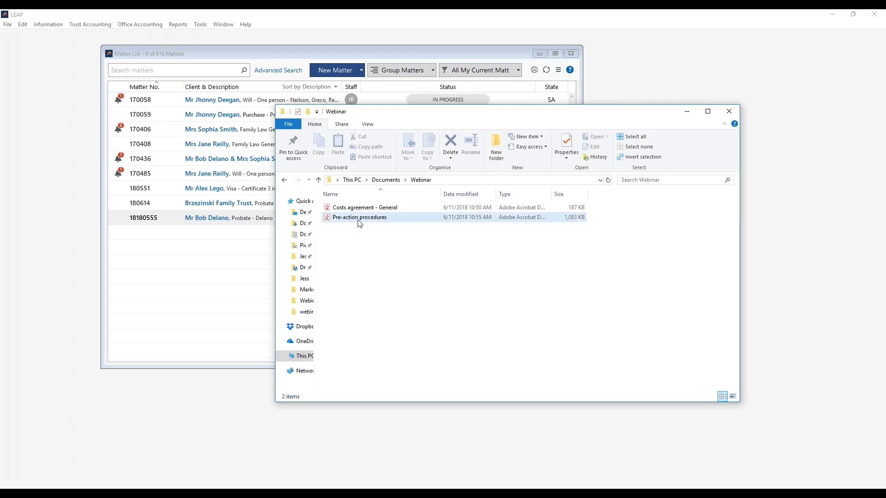
click(379, 223)
right_click(379, 224)
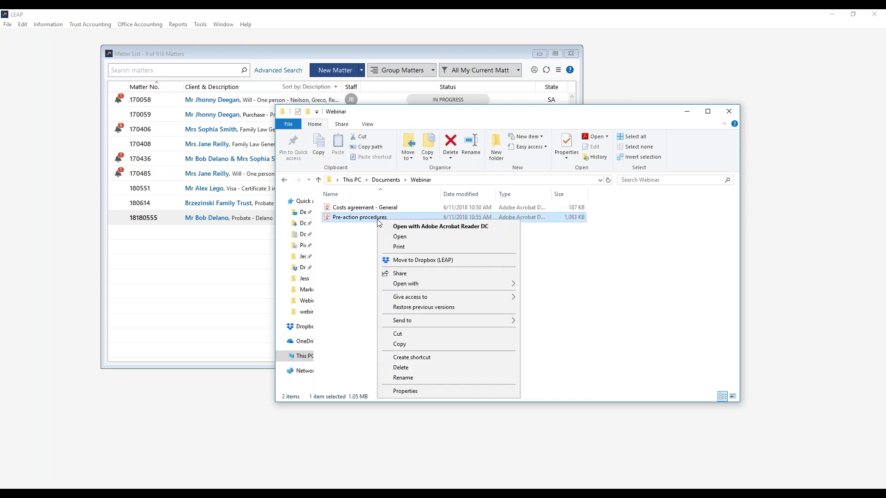
click(404, 391)
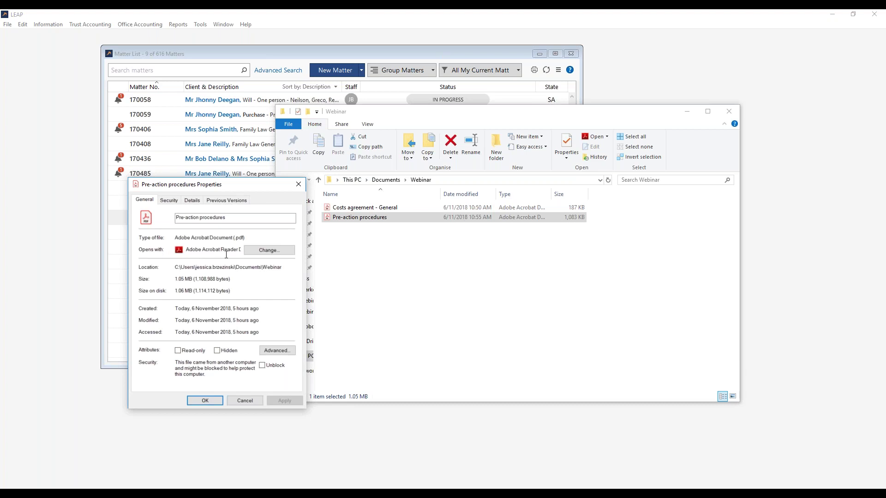
click(205, 401)
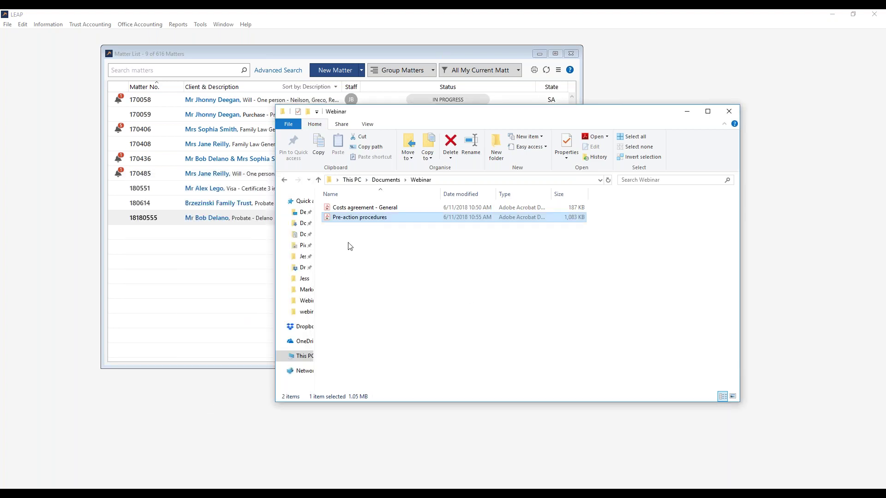
double_click(378, 222)
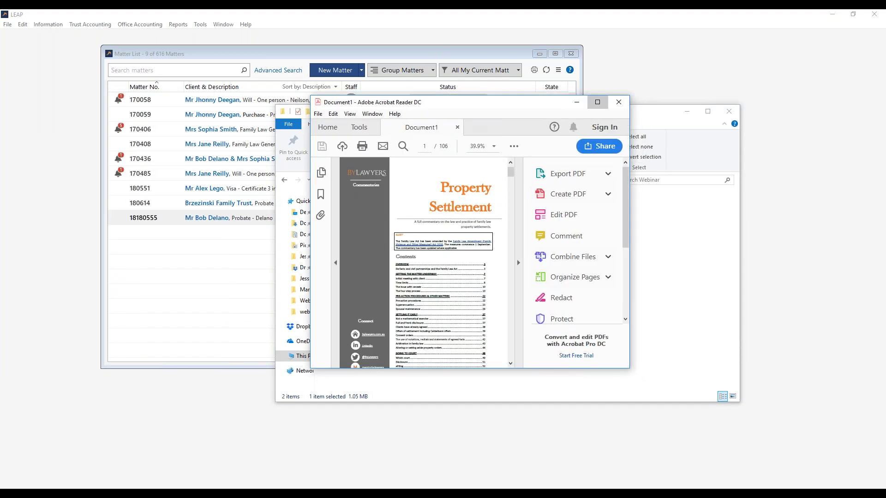
- Maximize Acrobat and choose Save to LEAP from the LEAP tools to list the matters
click(605, 109)
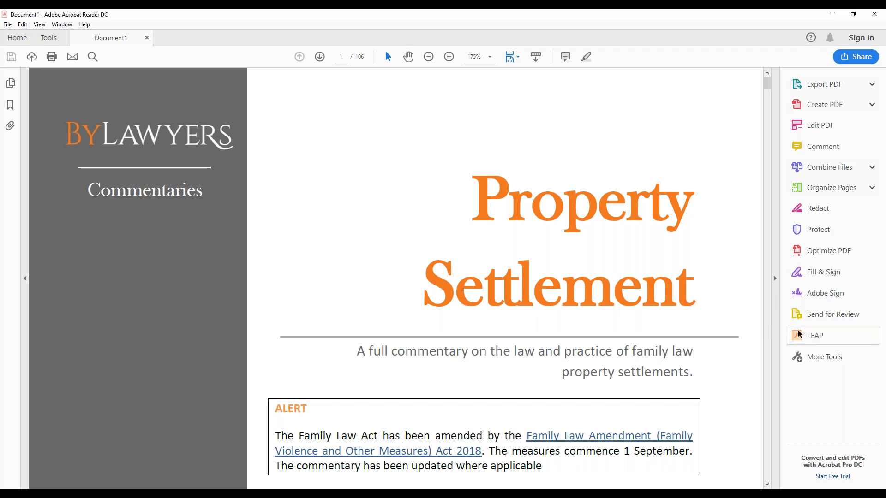
click(814, 339)
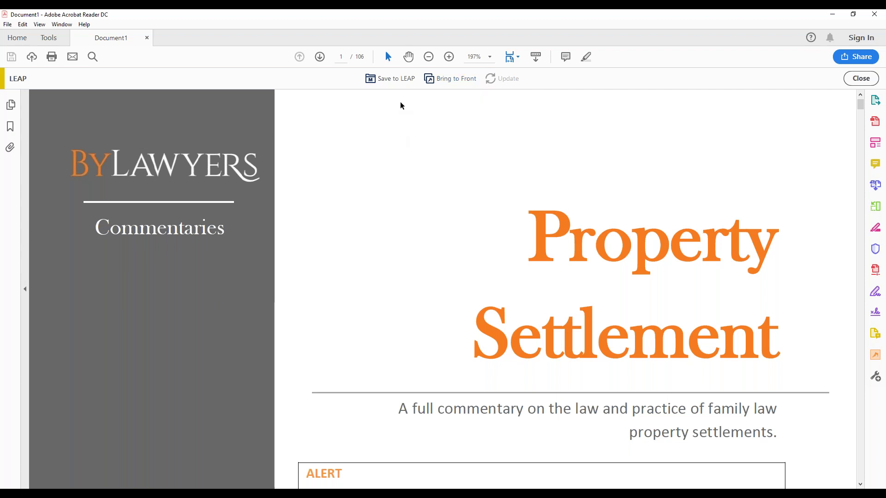
click(396, 83)
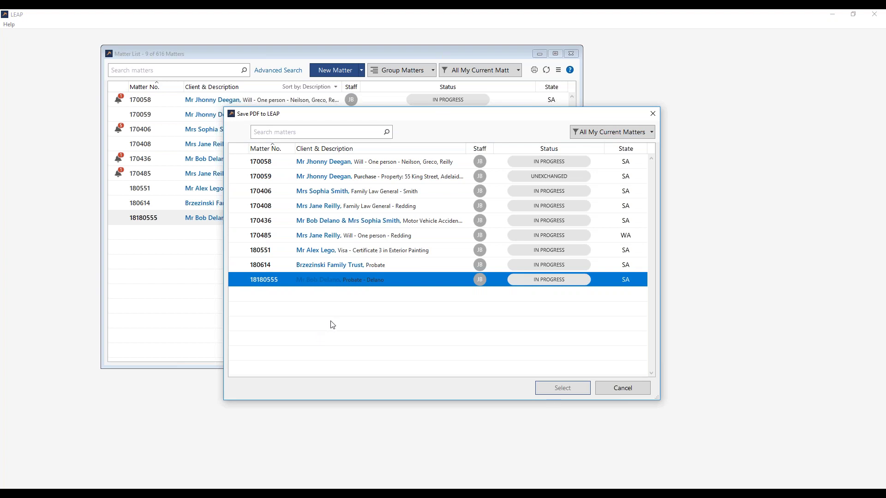
- File the PDF to matter 18180555, then return to the slide show and advance to the next slide
click(571, 391)
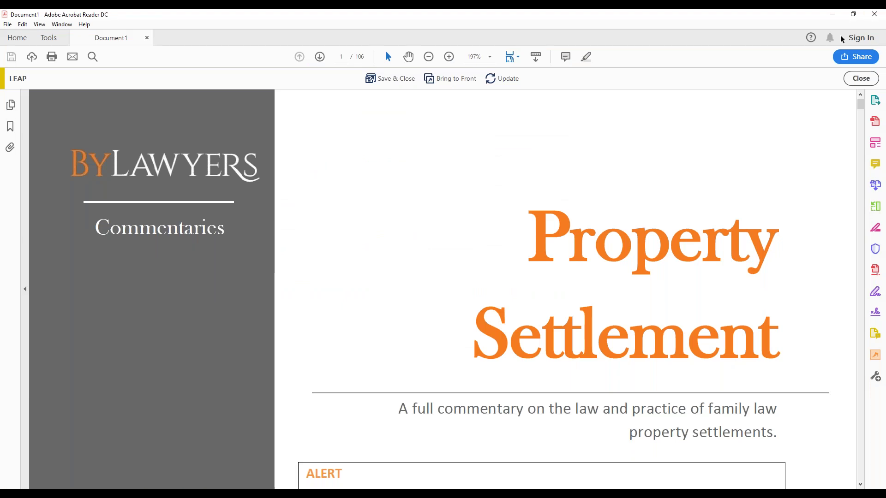
click(835, 18)
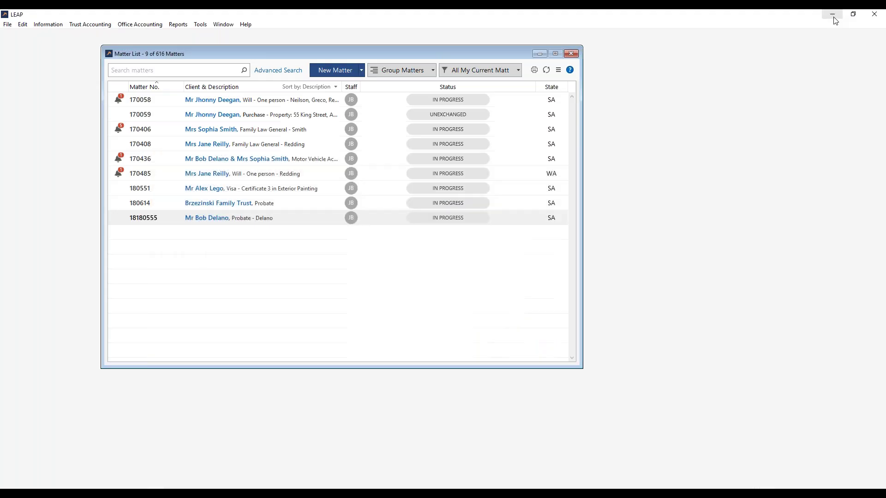
click(437, 488)
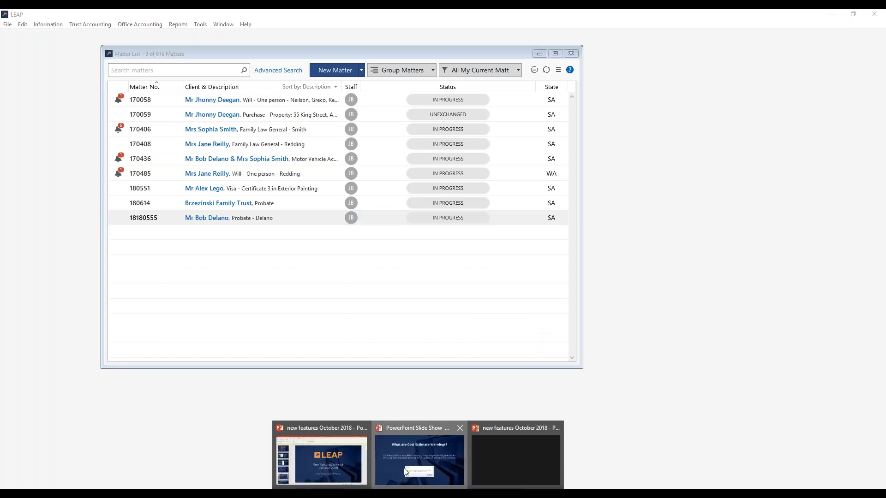
click(406, 472)
click(862, 303)
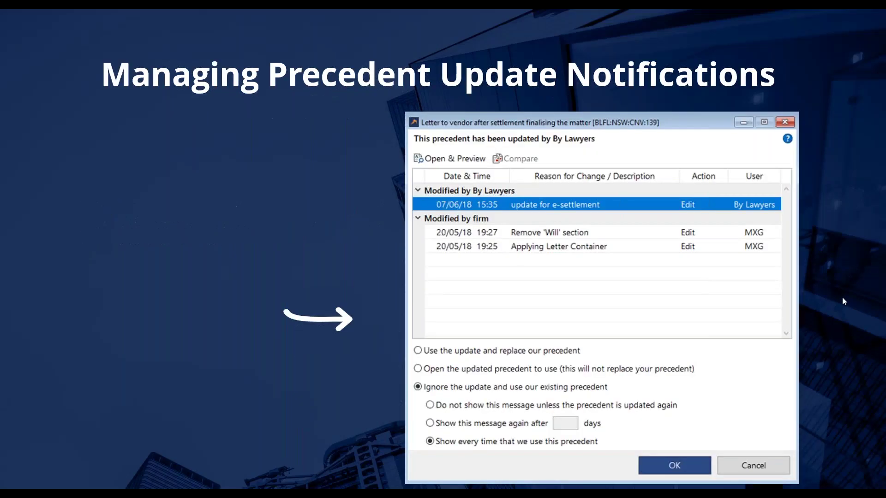